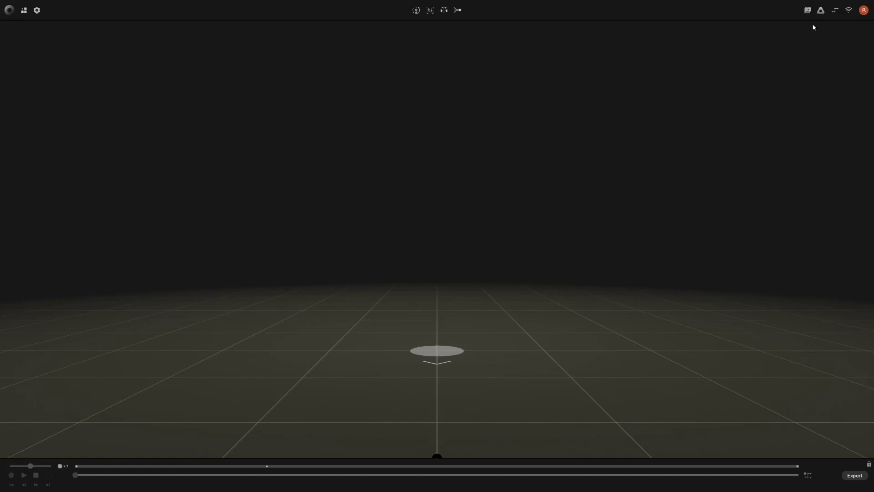
Open the Virtual Production settings and close Virtual Production together with SteamVR
left_click(820, 11)
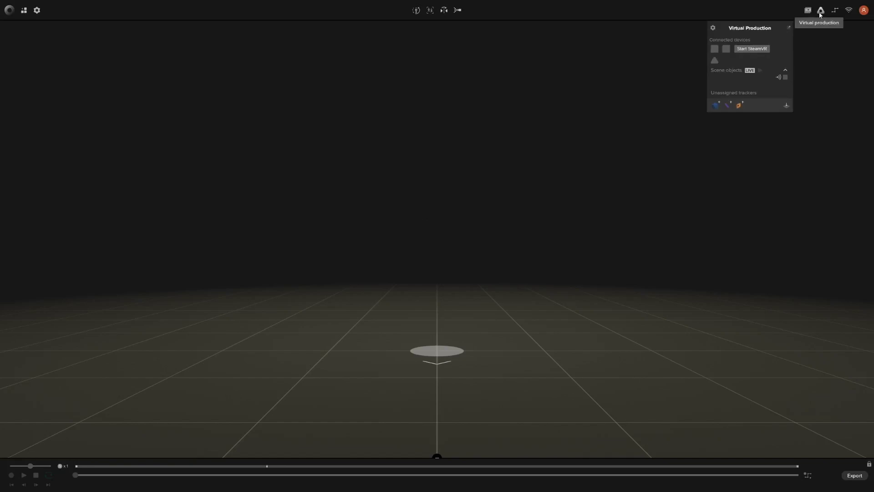
left_click(713, 28)
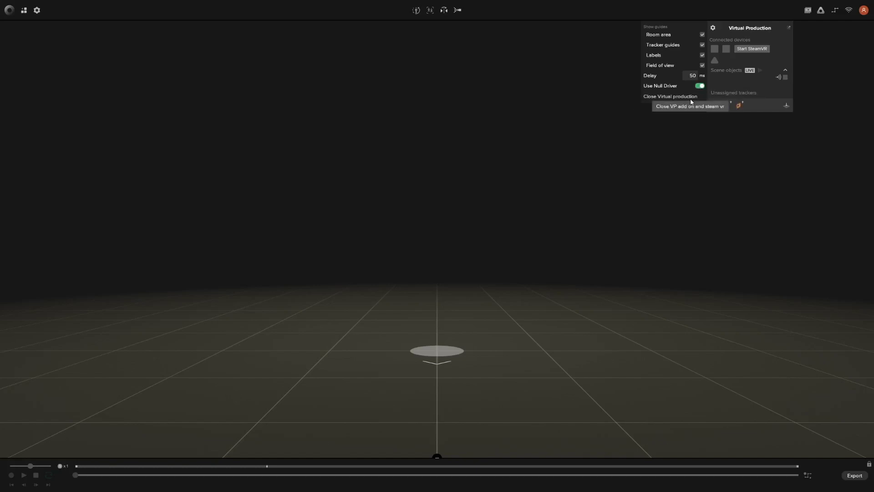
left_click(691, 100)
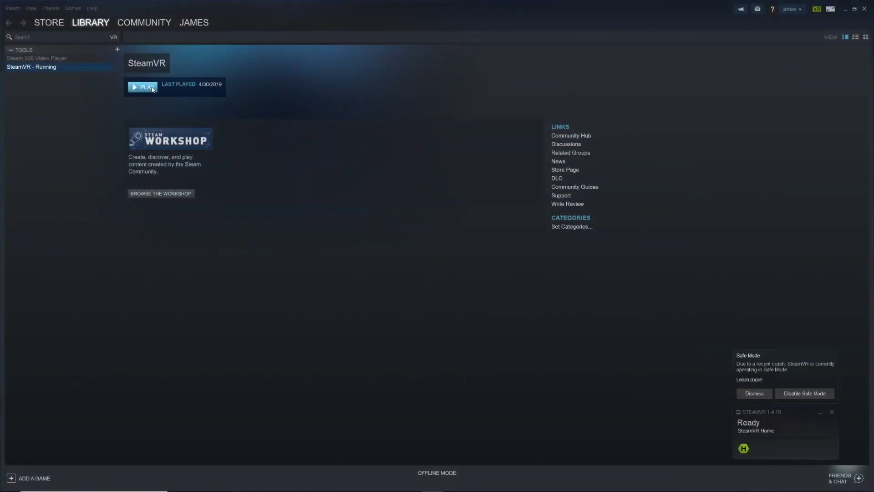
Dismiss the Safe Mode notice in SteamVR and start Room Setup for Standing Only
left_click(741, 393)
left_click(738, 412)
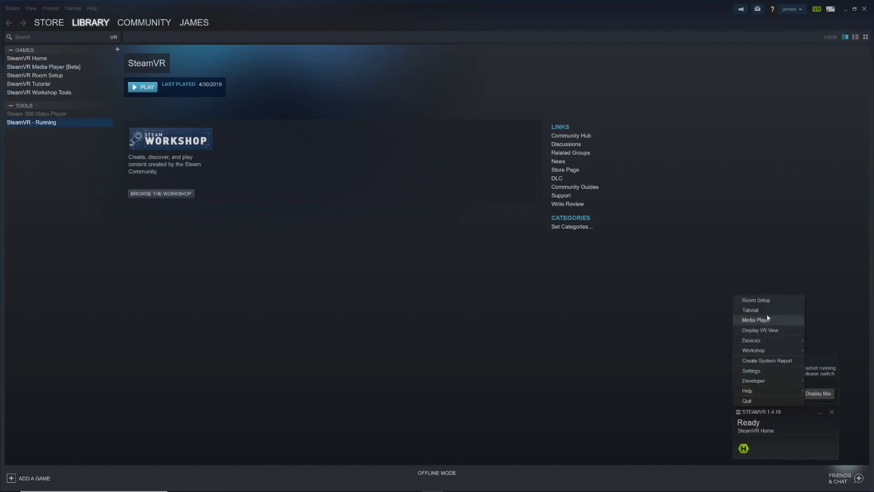
left_click(769, 299)
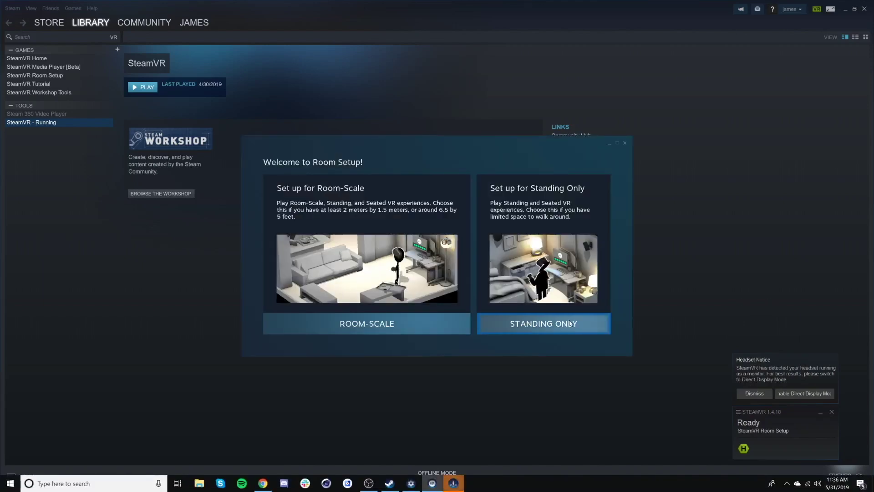
left_click(570, 323)
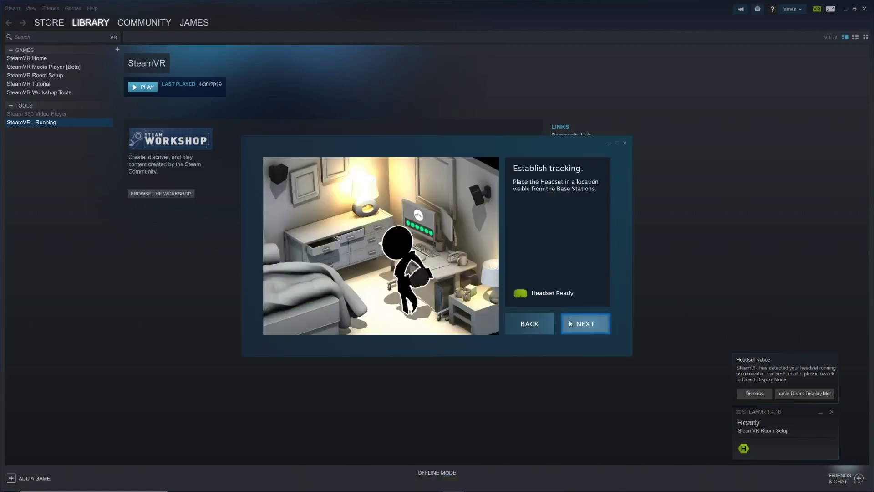
Accept the established headset tracking and calibrate the center of the space
left_click(569, 317)
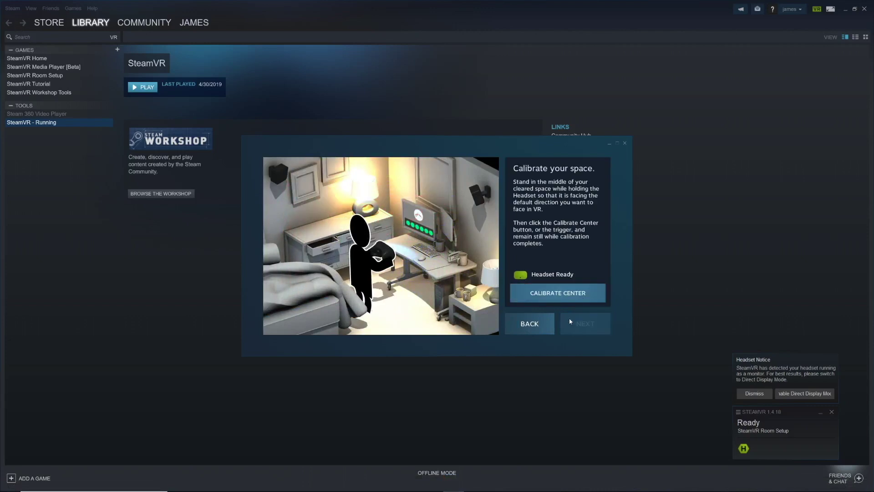
left_click(558, 292)
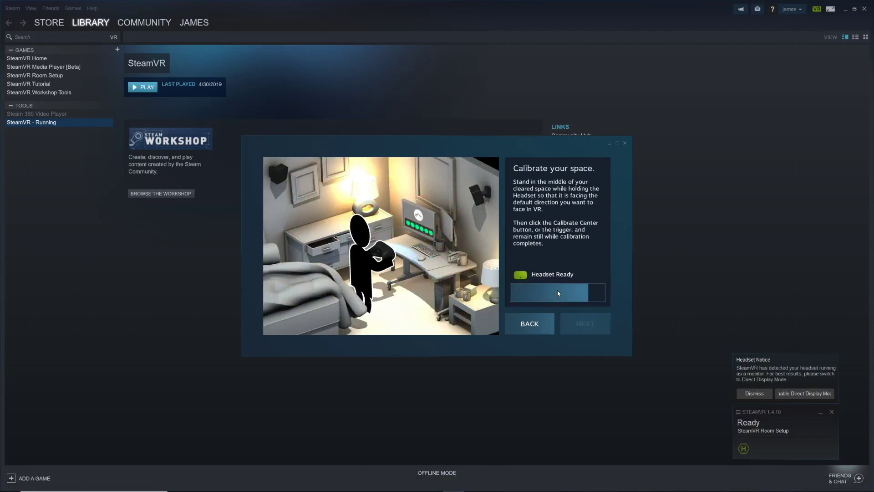
left_click(571, 325)
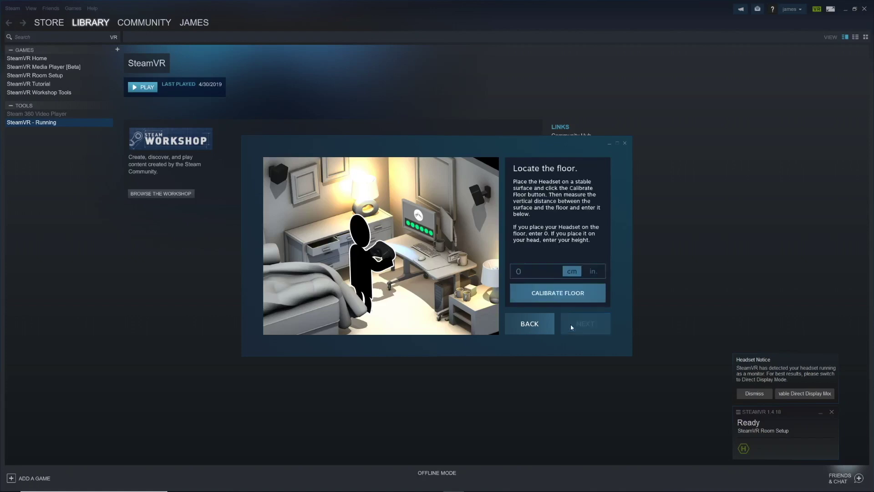
Calibrate the floor with the headset's surface height set to 73 cm
left_click(526, 273)
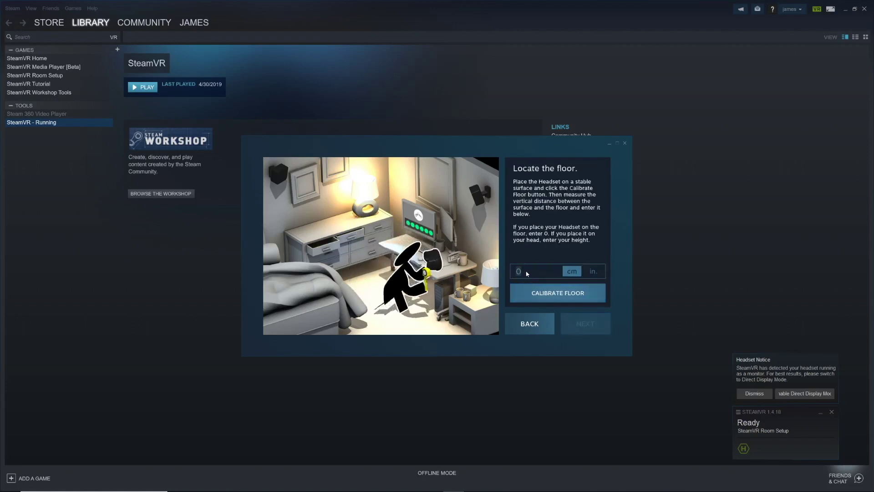
type("73")
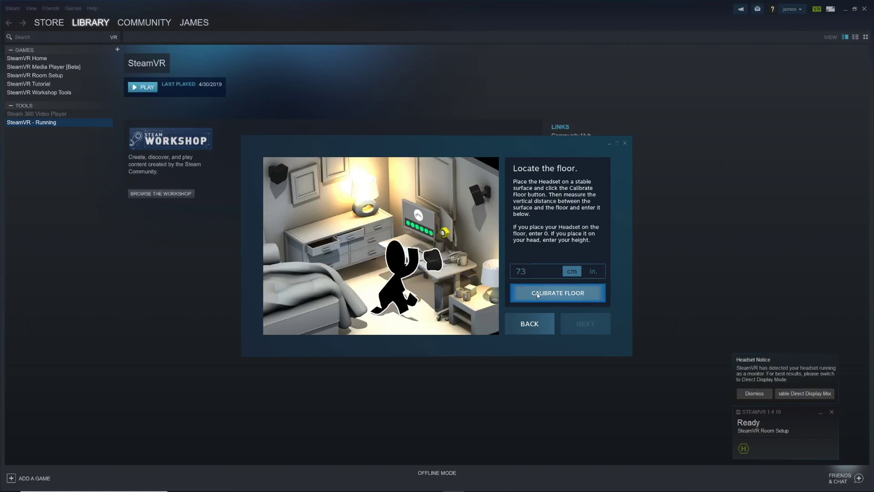
left_click(537, 293)
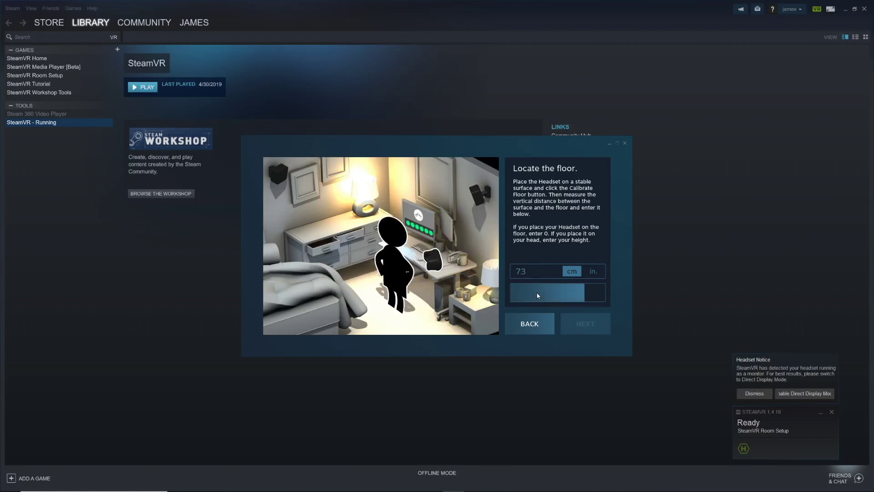
left_click(569, 321)
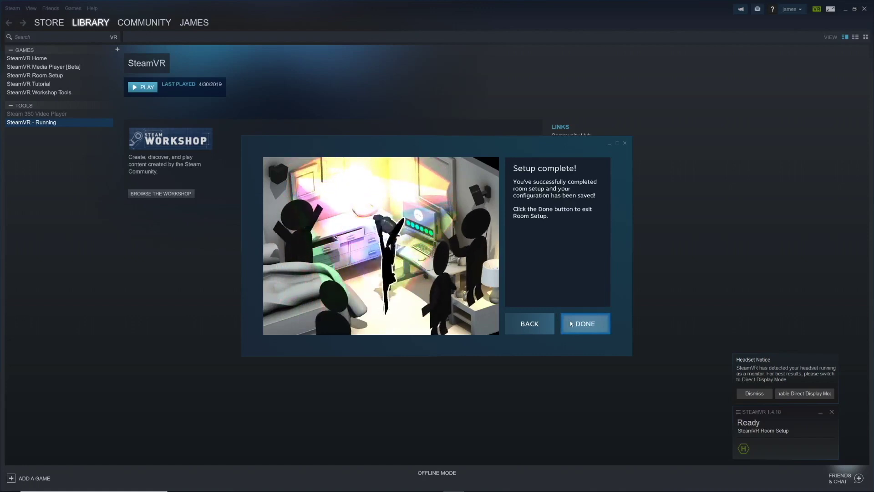
Finish Room Setup and quit SteamVR
left_click(570, 320)
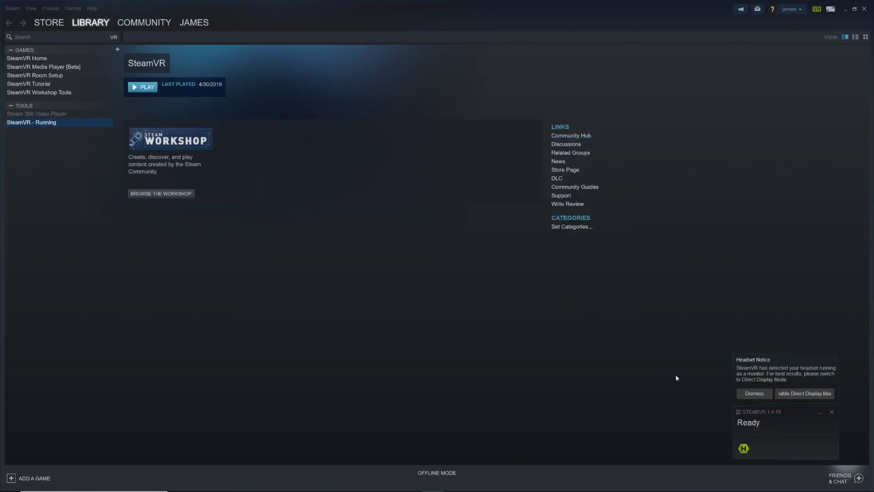
left_click(741, 412)
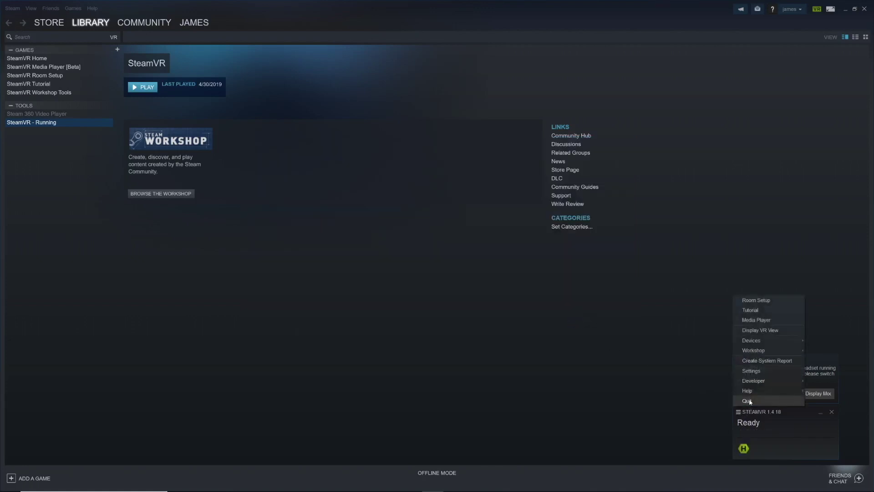
left_click(748, 401)
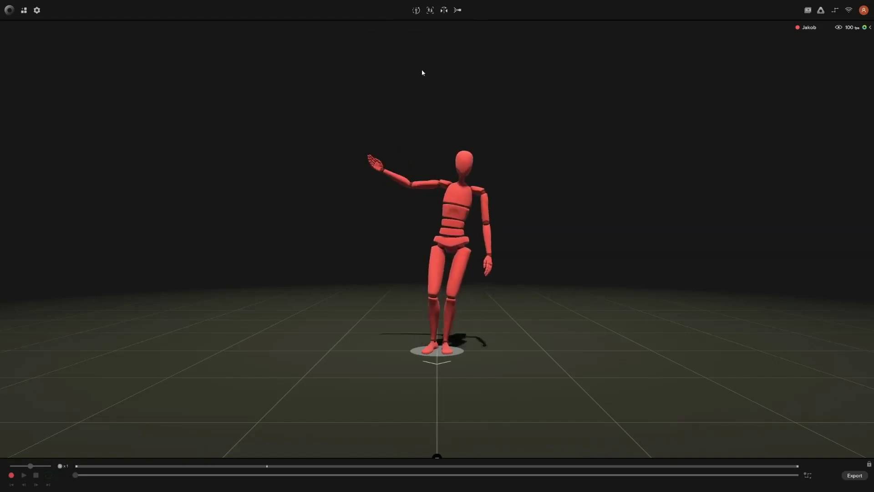
Switch to Rokoko Studio, start SteamVR from Virtual Production, dismiss the headset notice and minimize the SteamVR status window
left_click(798, 29)
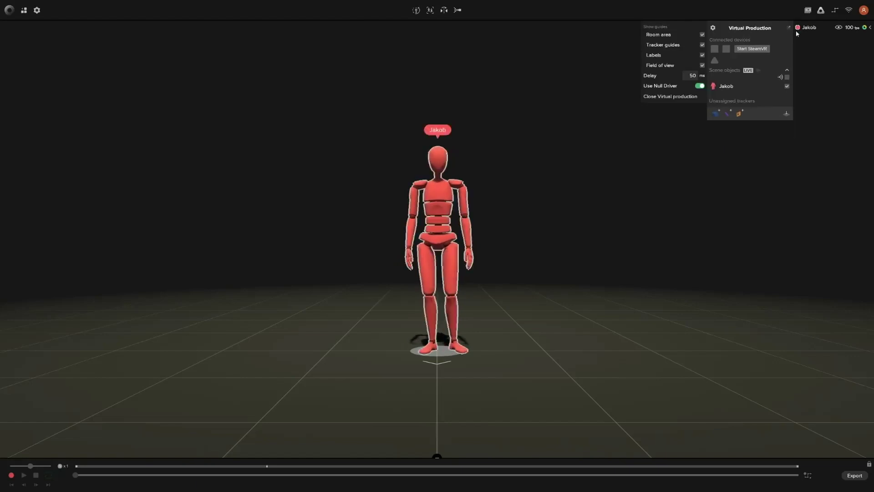
left_click(752, 49)
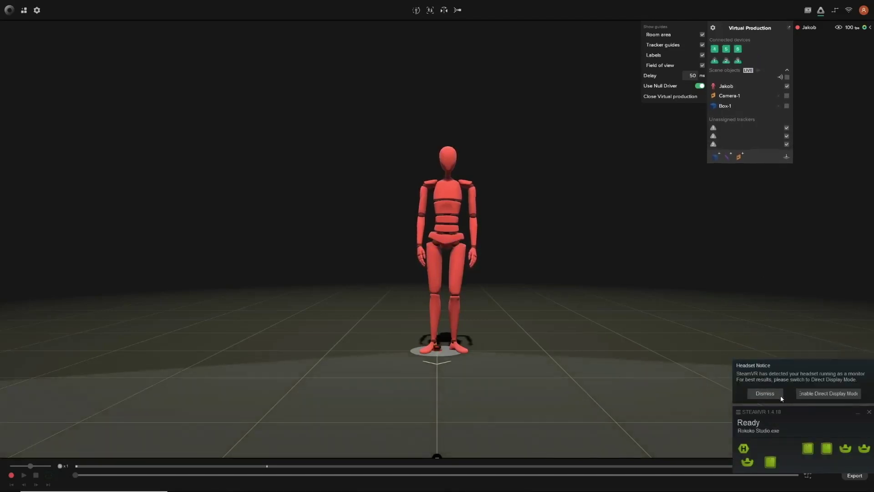
left_click(781, 395)
left_click(858, 413)
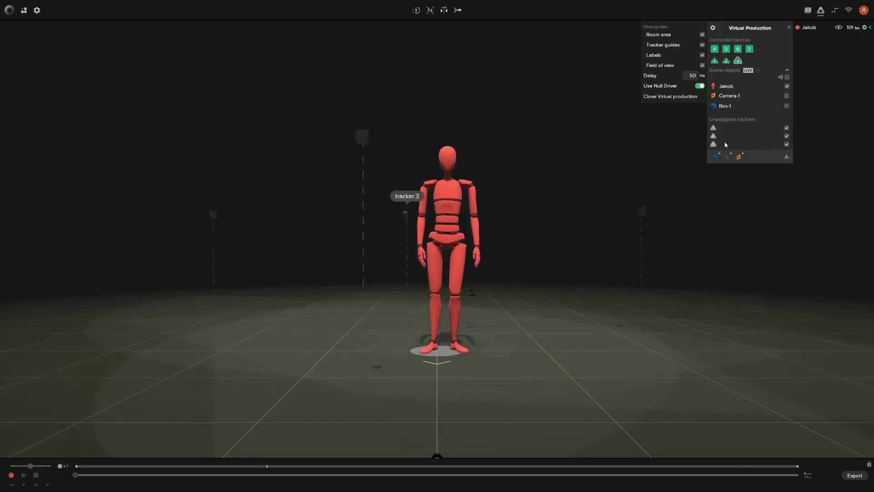
Assign an unassigned tracker to the suit performer and define the floor in Virtual Production
left_click_drag(731, 132, 725, 88)
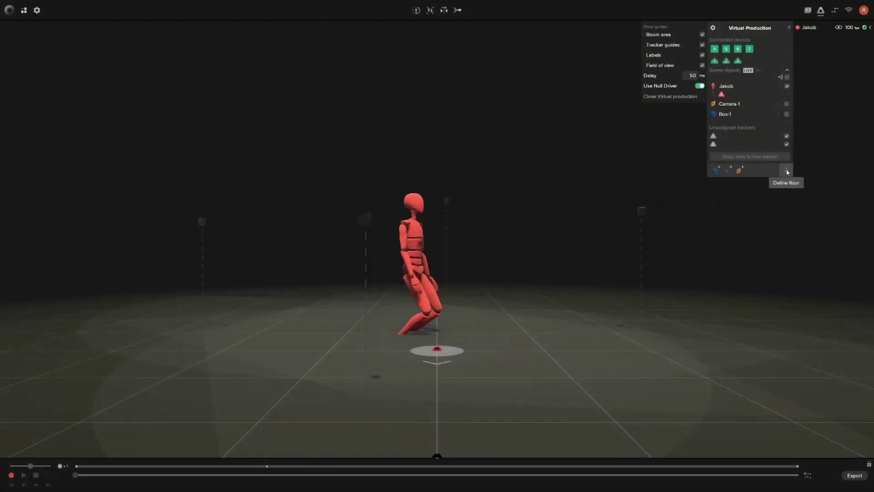
left_click(787, 171)
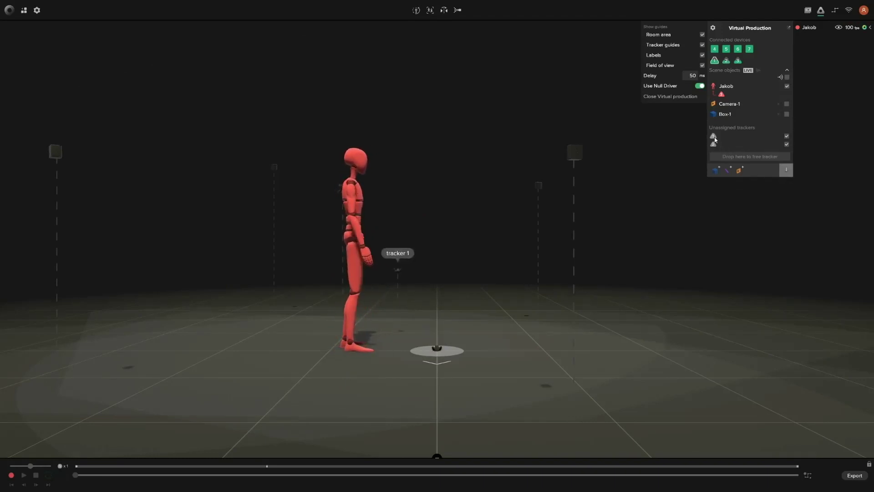
Assign the two remaining trackers to Camera-1 and Box-1 and enable both objects in the live scene
left_click_drag(732, 109, 730, 126)
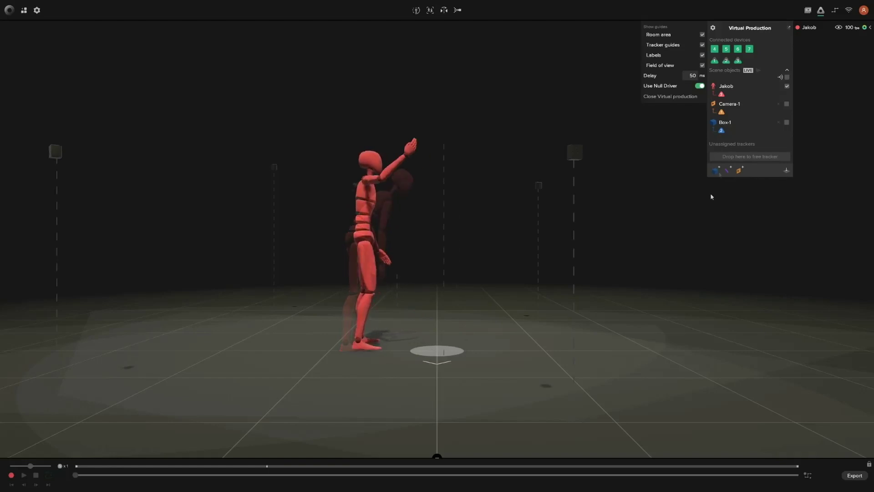
left_click(787, 122)
left_click(786, 104)
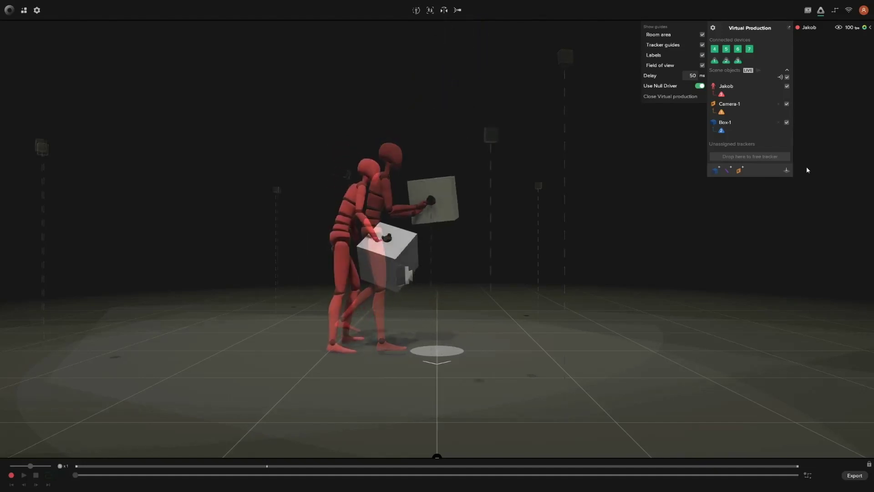
Record a take of the performer with the tracked camera and box, and open take-1 of scene-1 for playback
left_click(12, 476)
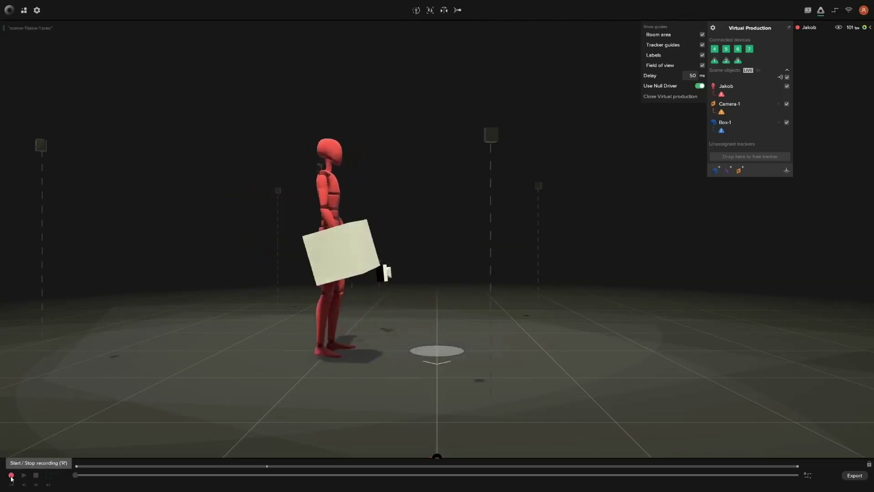
left_click(11, 476)
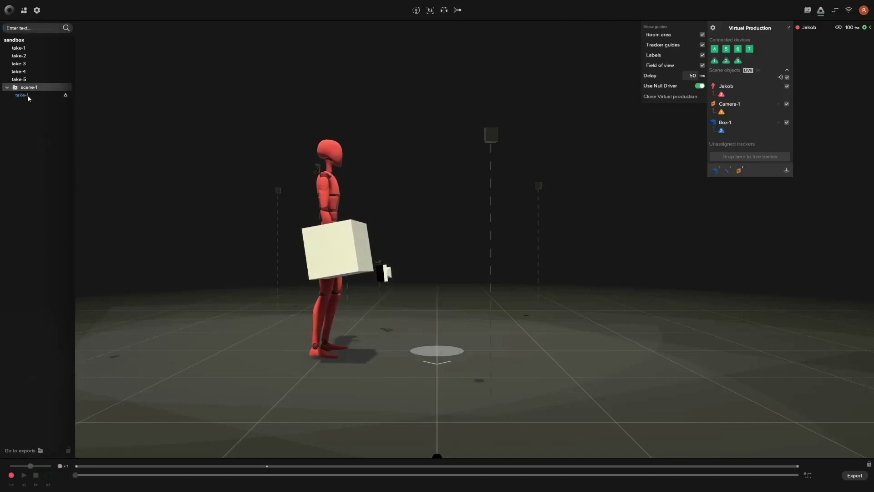
left_click(28, 95)
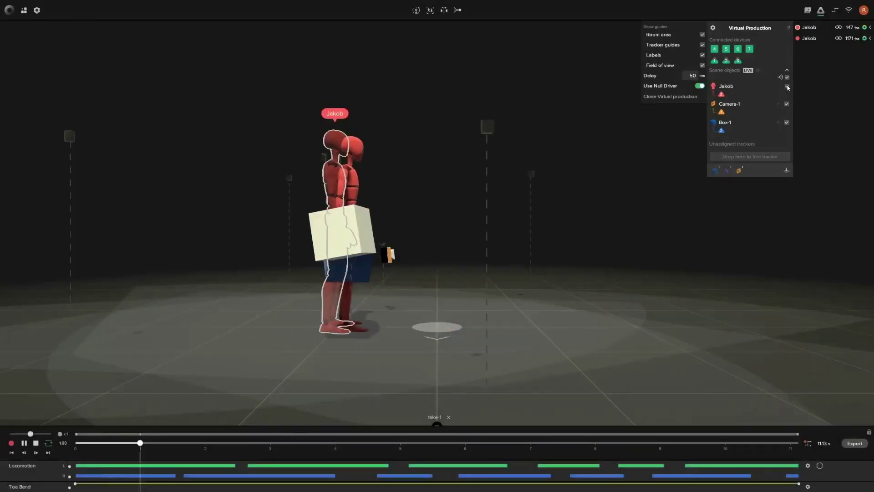
Turn off the live performer, Camera-1 and Box-1 during playback of the recorded take
left_click(786, 87)
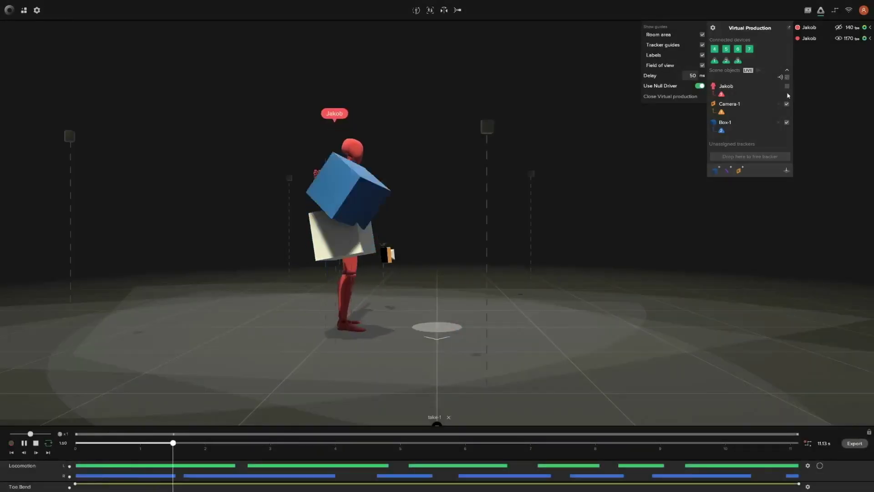
left_click(787, 104)
left_click(786, 122)
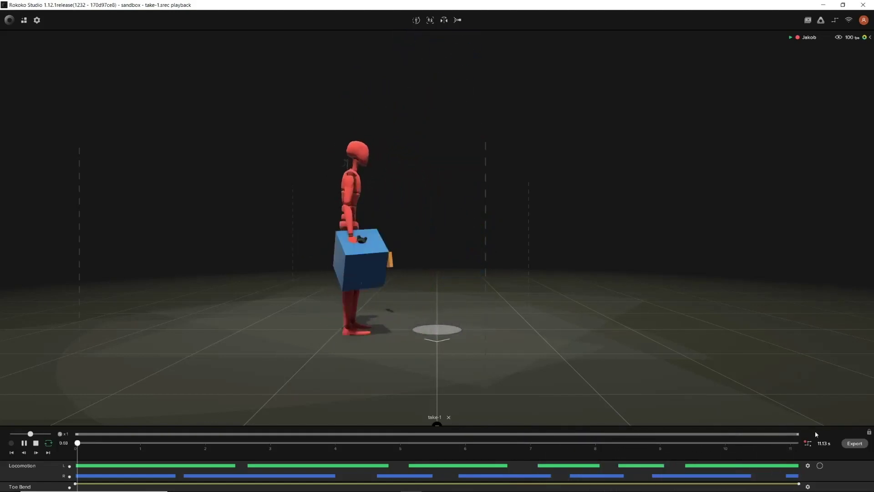
Open the export options for take-1
left_click(850, 443)
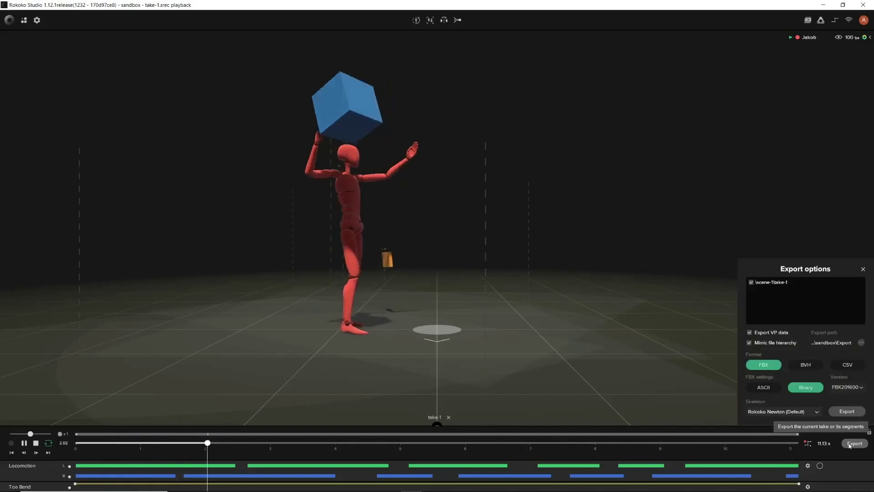